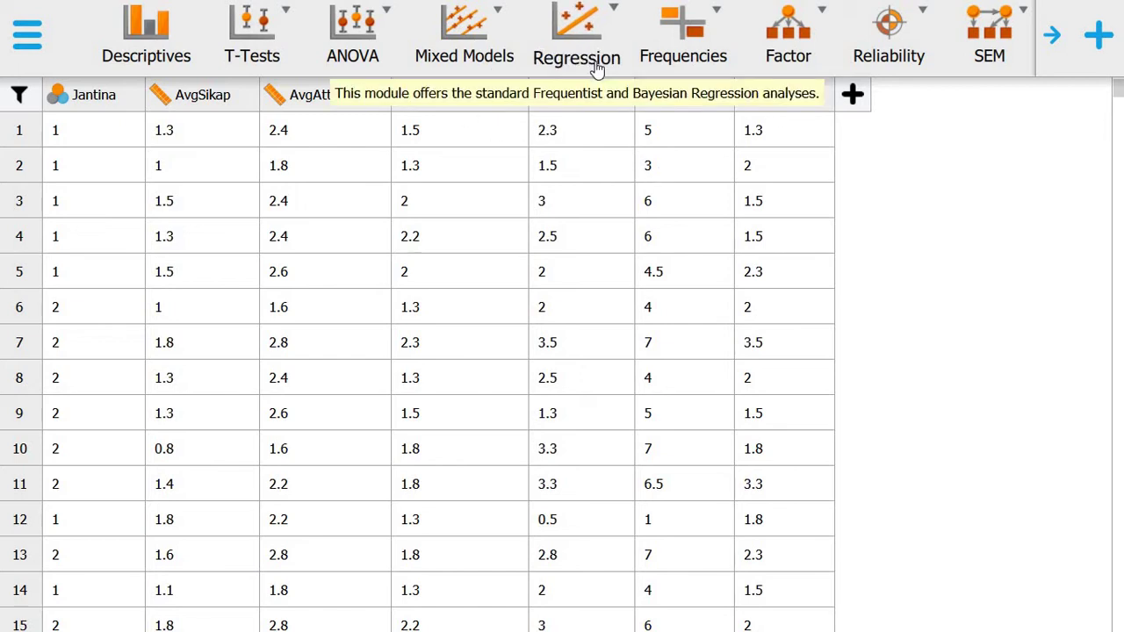
Step: Start a classical correlation analysis with AvgSikap, AvgAttitude, AvgSubNorm, AvgPBC, AvgInt and AvgFin as variables
{"action": "left_click", "coordinate": [597, 70]}
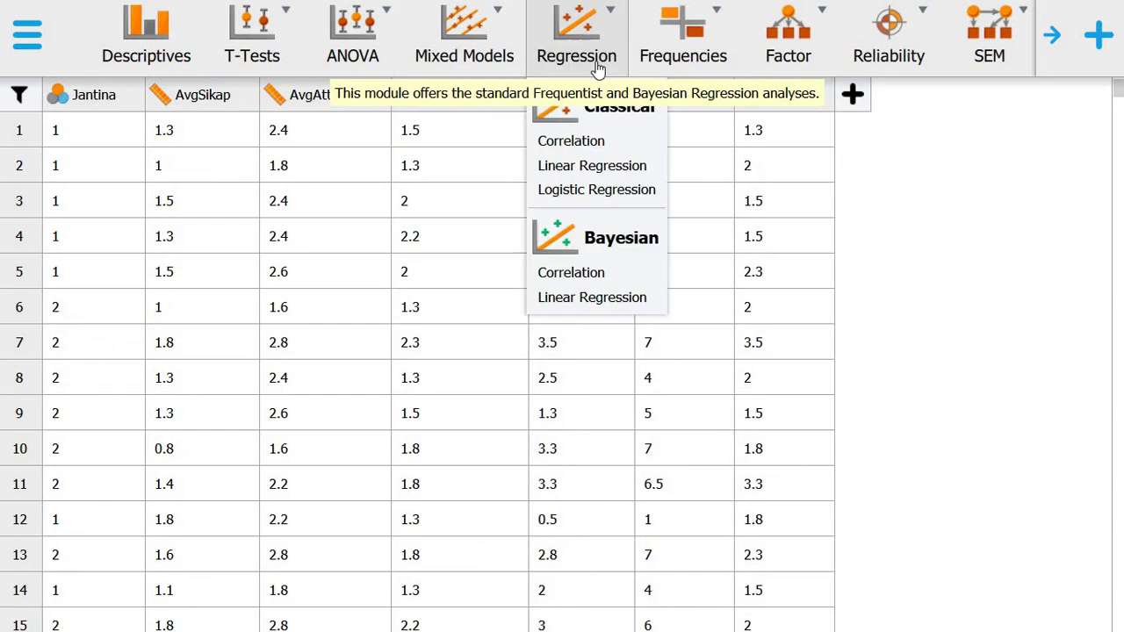
{"action": "left_click", "coordinate": [569, 149]}
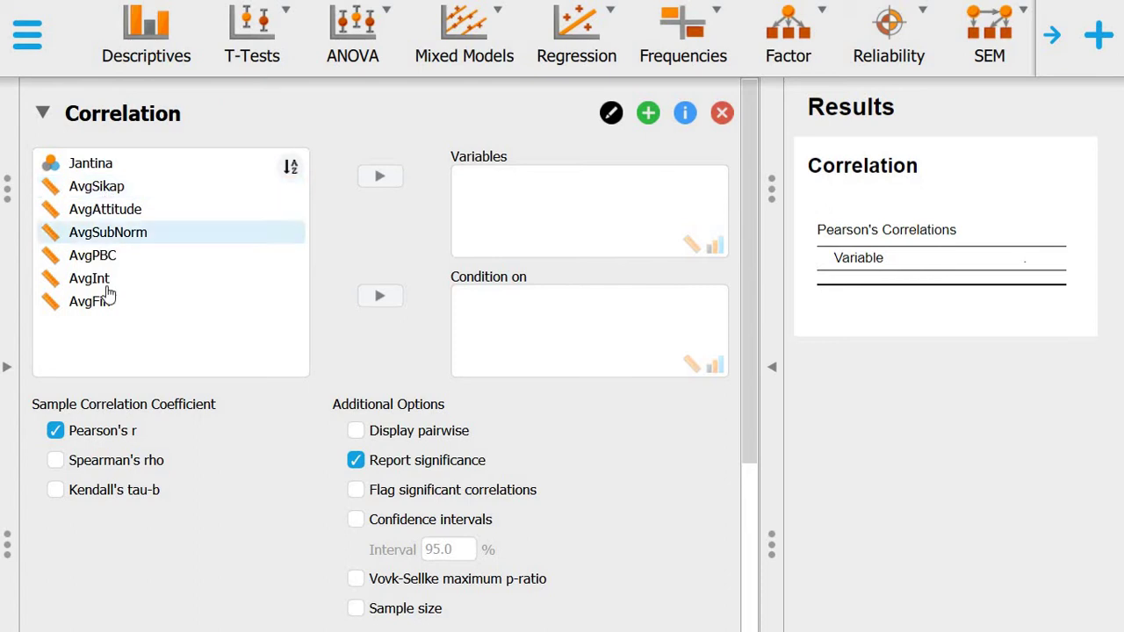
{"action": "left_click", "coordinate": [92, 194]}
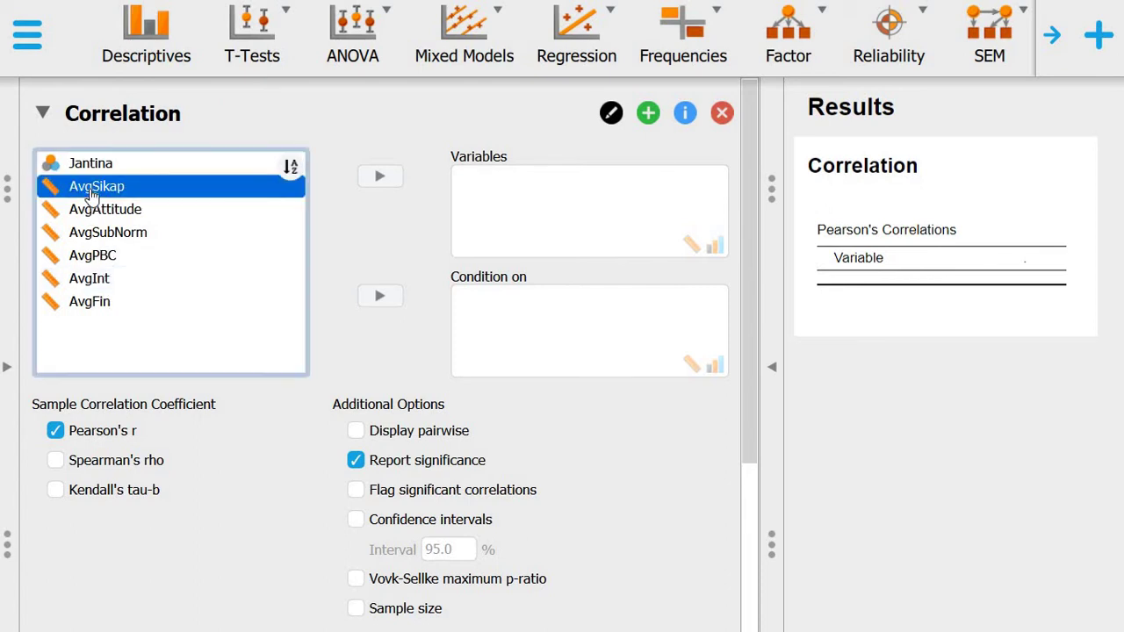
{"action": "left_click", "coordinate": [92, 302], "text": "shift"}
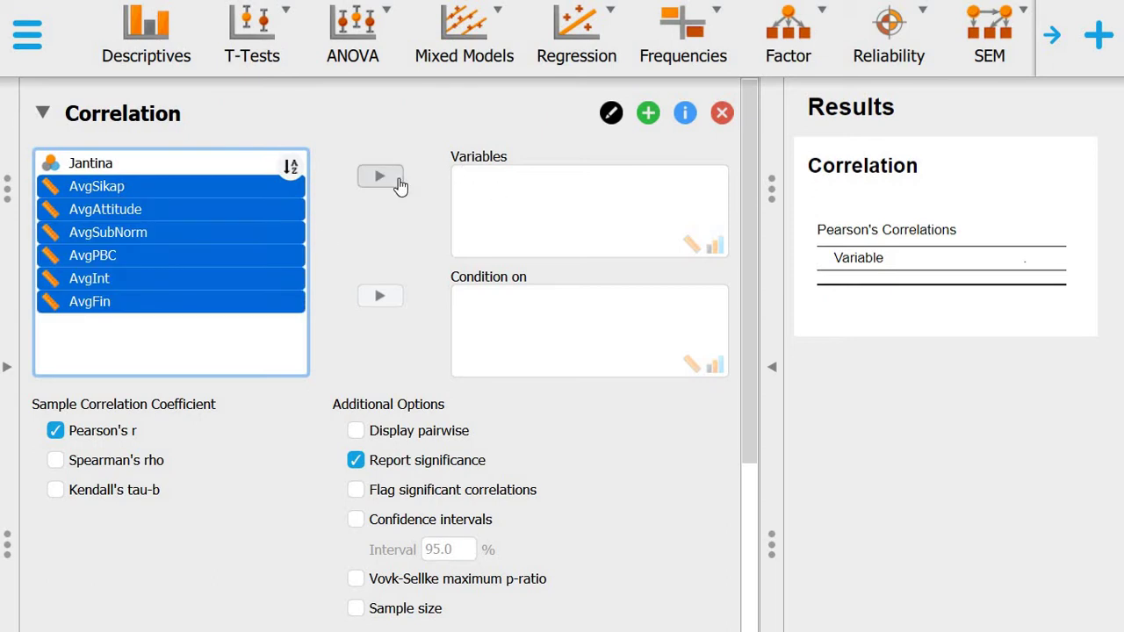
{"action": "left_click", "coordinate": [395, 180]}
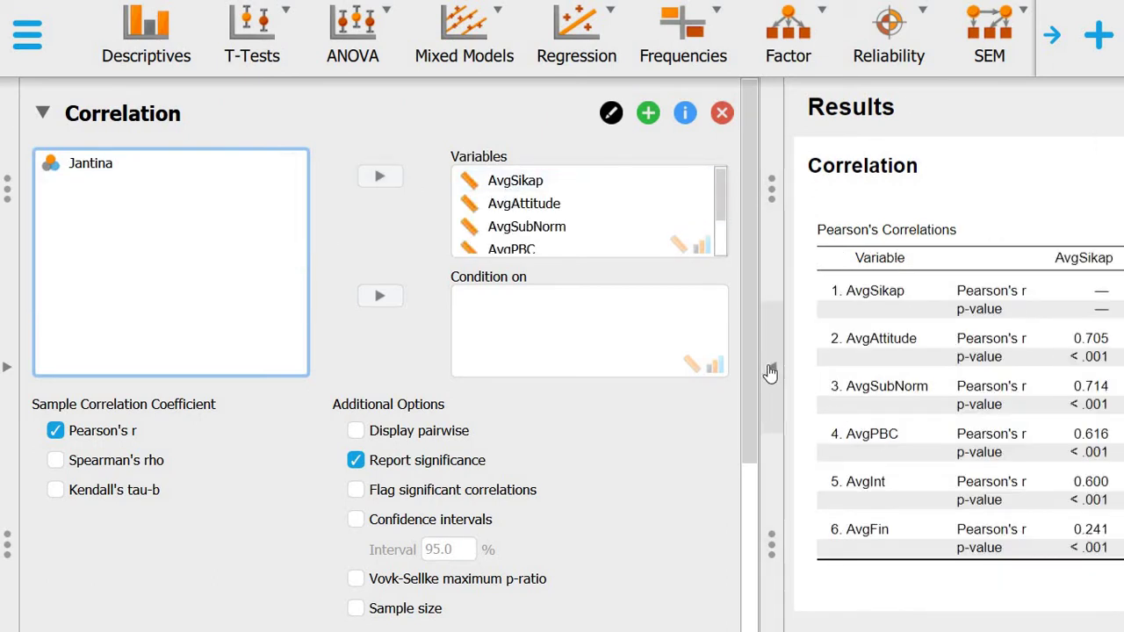
Step: Collapse the options panel so the full Pearson correlation matrix with p-values fills the window
{"action": "left_click", "coordinate": [769, 369]}
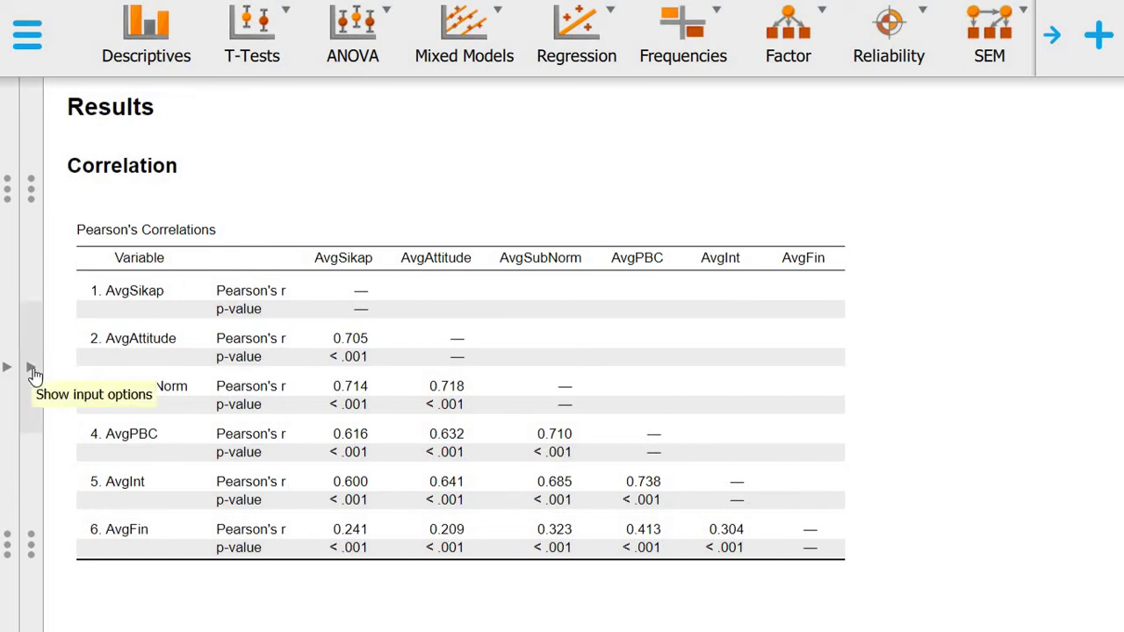
Step: Turn on Flag significant correlations and turn off Report significance, then hide the settings
{"action": "left_click", "coordinate": [507, 397]}
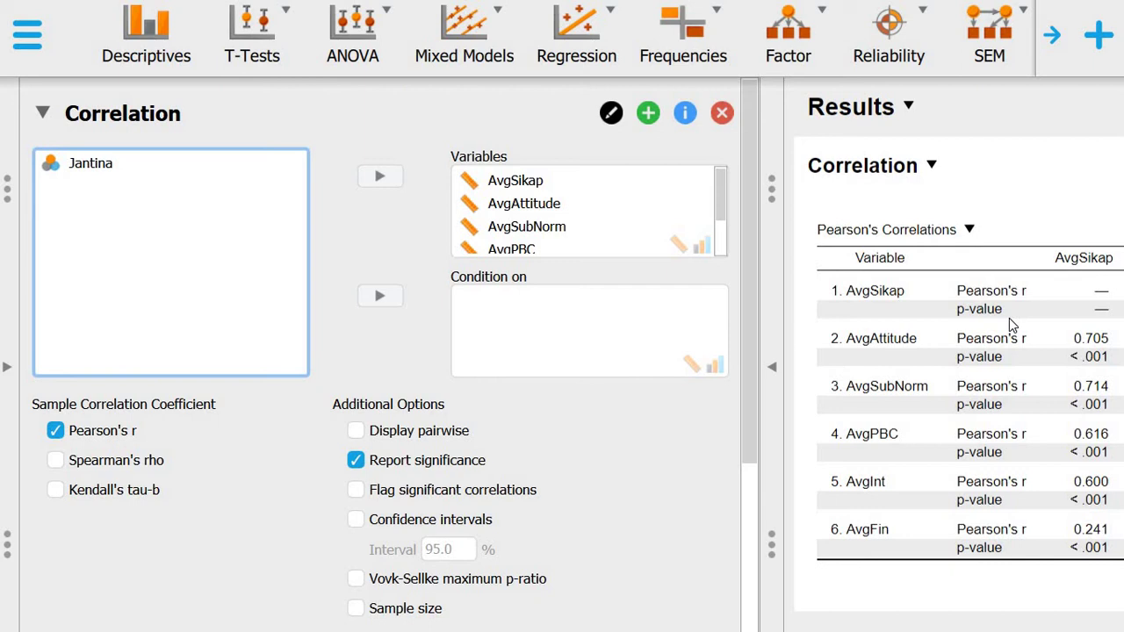
{"action": "left_click", "coordinate": [356, 490]}
{"action": "left_click", "coordinate": [355, 461]}
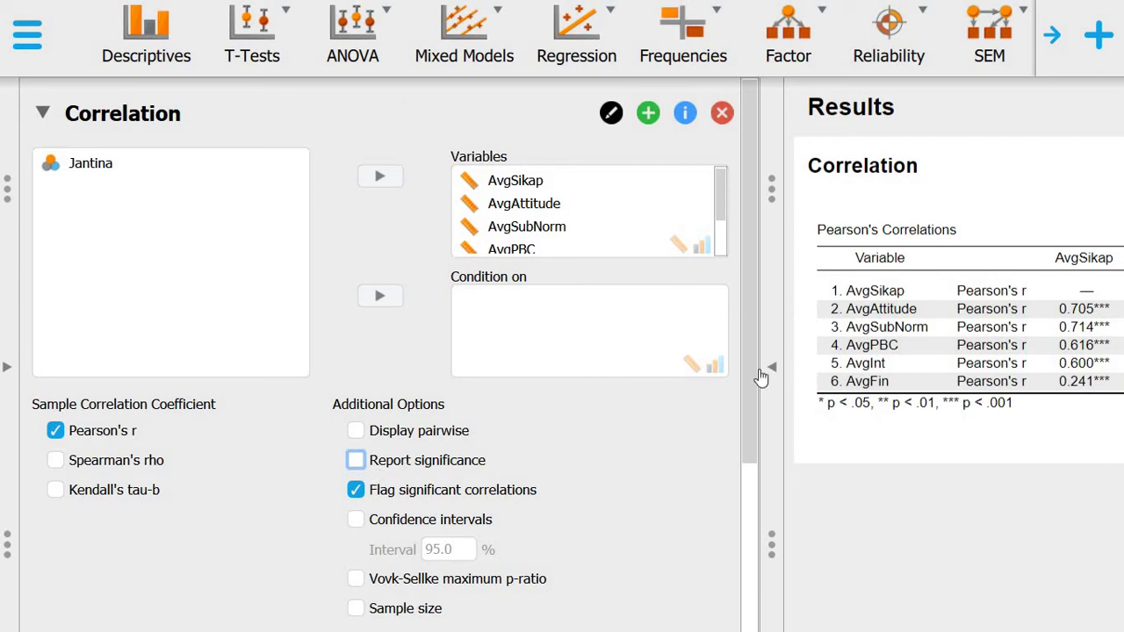
{"action": "left_click", "coordinate": [770, 369]}
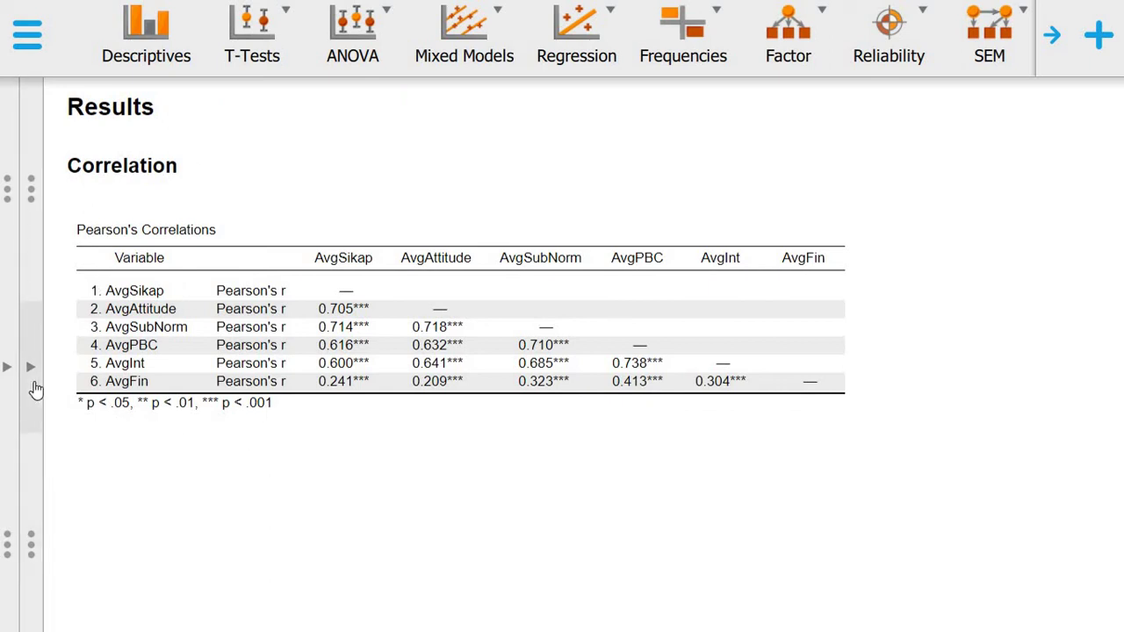
Step: Add a scatter plot matrix with fit lines for every variable pair under Plots
{"action": "left_click", "coordinate": [33, 366]}
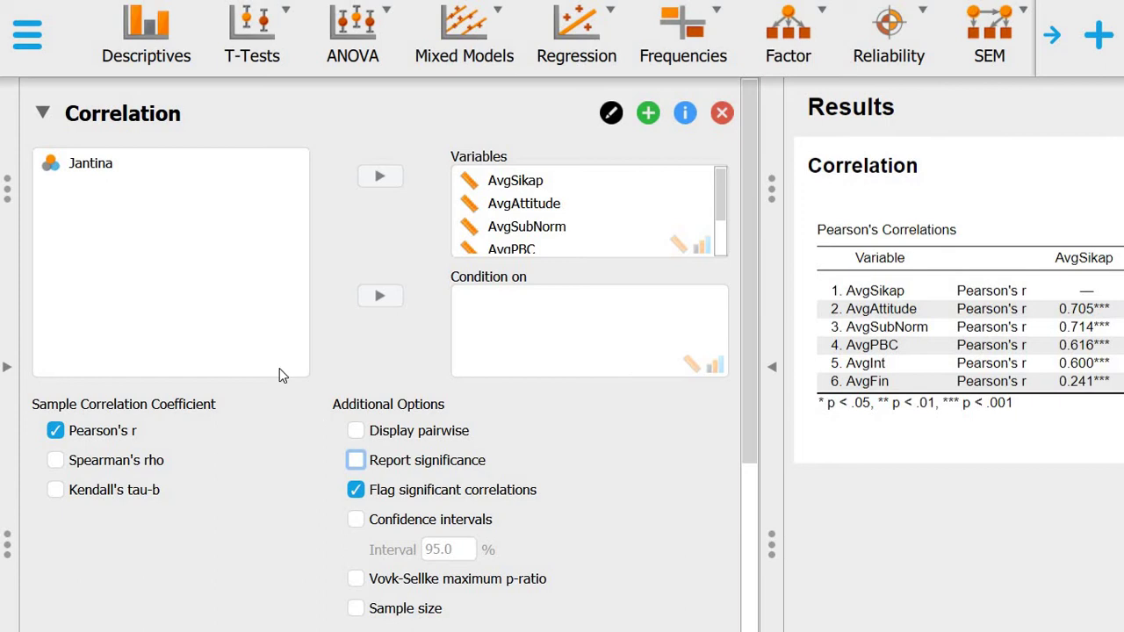
{"action": "scroll", "coordinate": [237, 374], "scroll_direction": "down", "scroll_amount": 3}
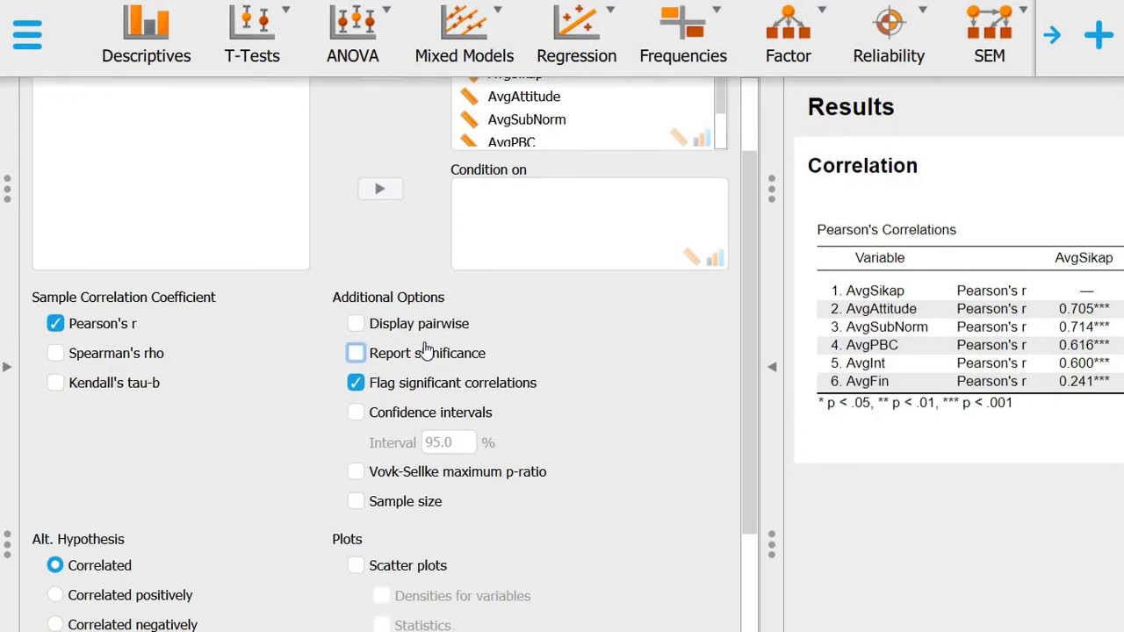
{"action": "scroll", "coordinate": [562, 358], "scroll_direction": "down", "scroll_amount": 3}
{"action": "scroll", "coordinate": [562, 360], "scroll_direction": "down", "scroll_amount": 2}
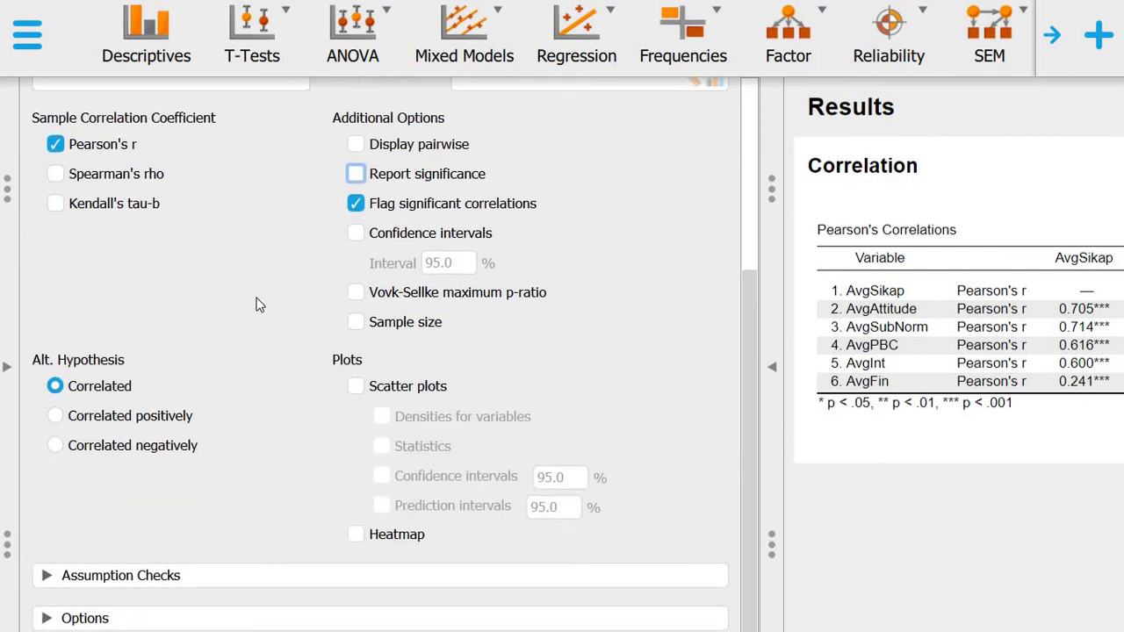
{"action": "left_click", "coordinate": [356, 389]}
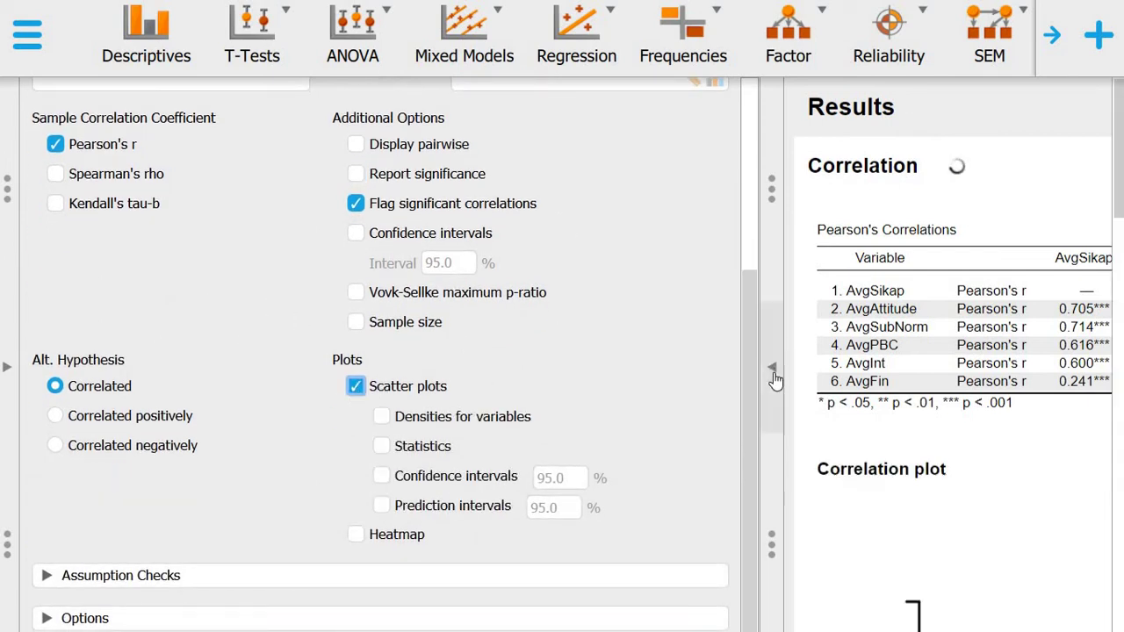
{"action": "left_click", "coordinate": [772, 372]}
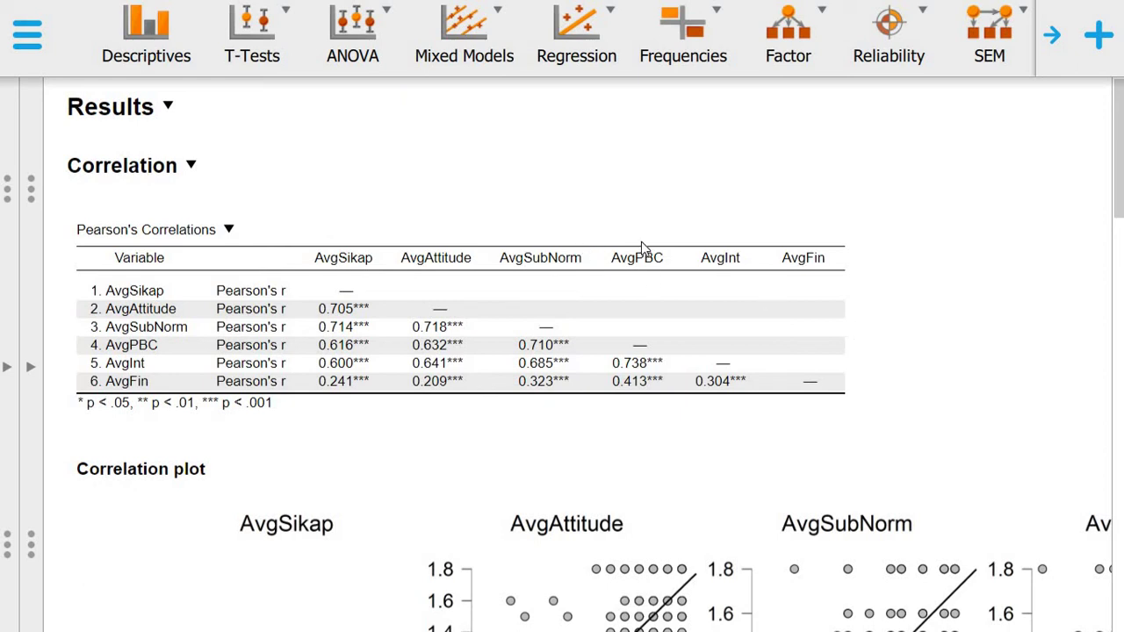
{"action": "scroll", "coordinate": [611, 230], "scroll_direction": "down", "scroll_amount": 8}
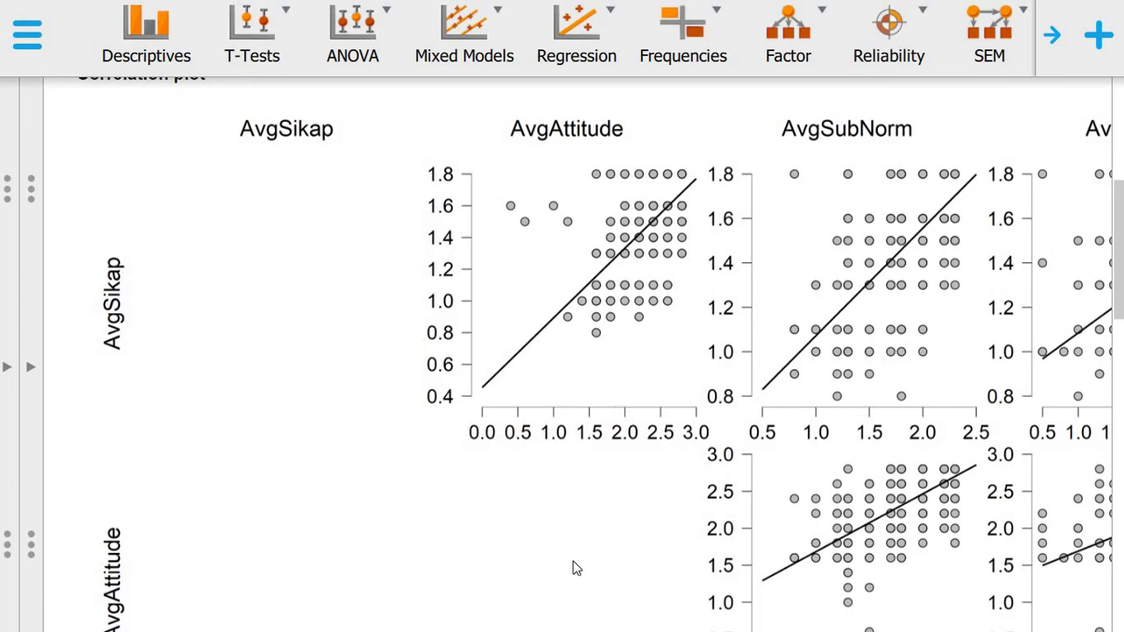
{"action": "scroll", "coordinate": [665, 312], "scroll_direction": "right", "scroll_amount": 10}
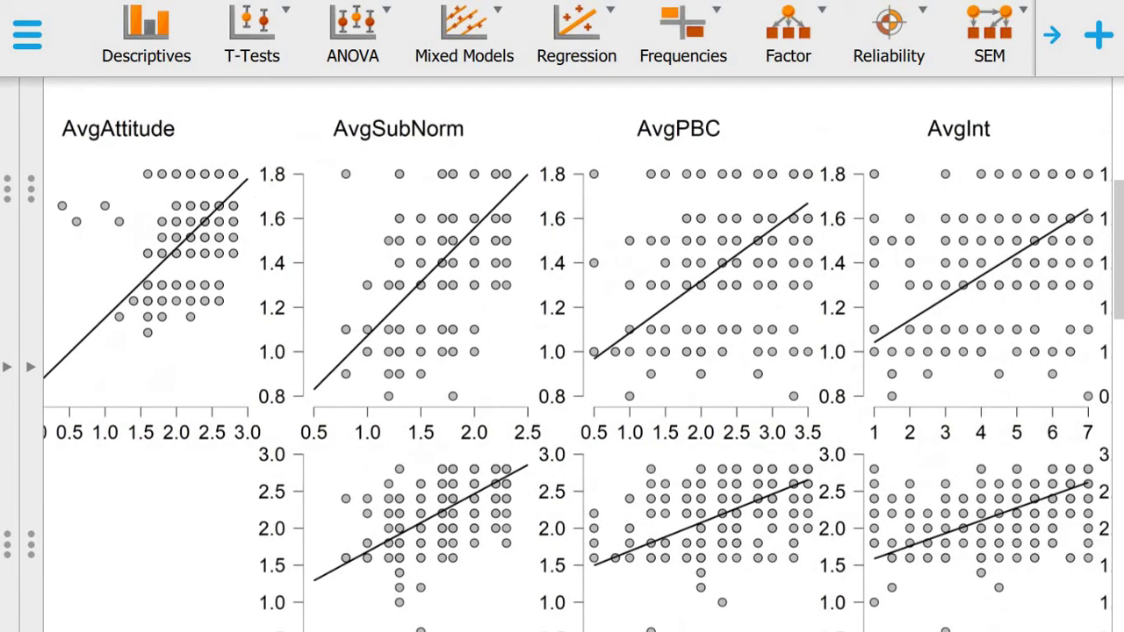
{"action": "scroll", "coordinate": [666, 319], "scroll_direction": "down", "scroll_amount": 3}
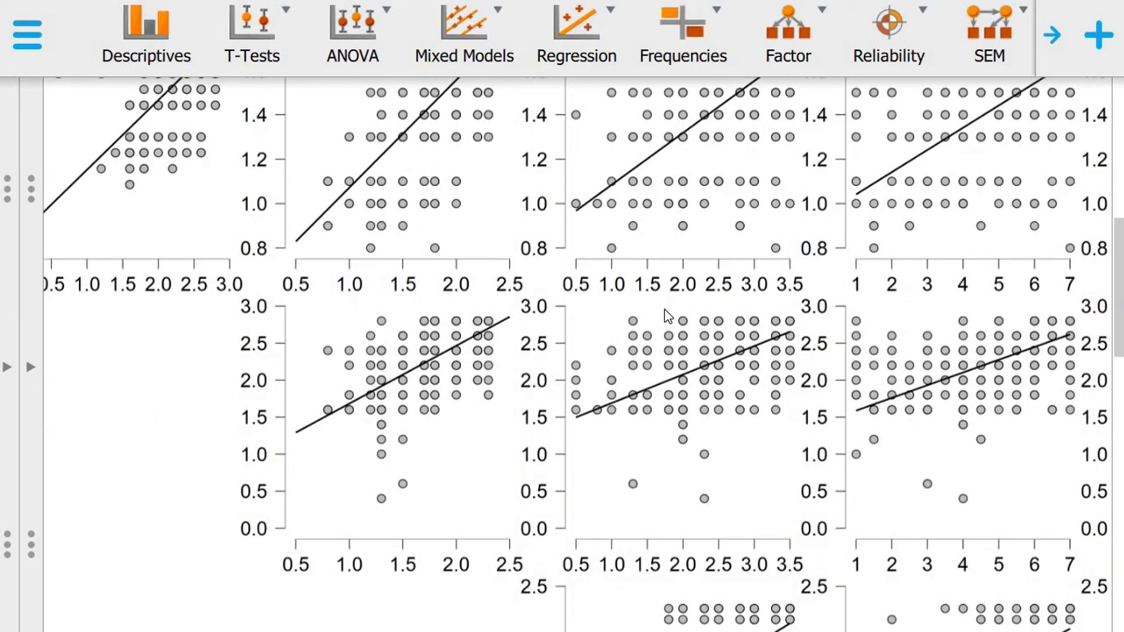
{"action": "scroll", "coordinate": [654, 315], "scroll_direction": "up", "scroll_amount": 3}
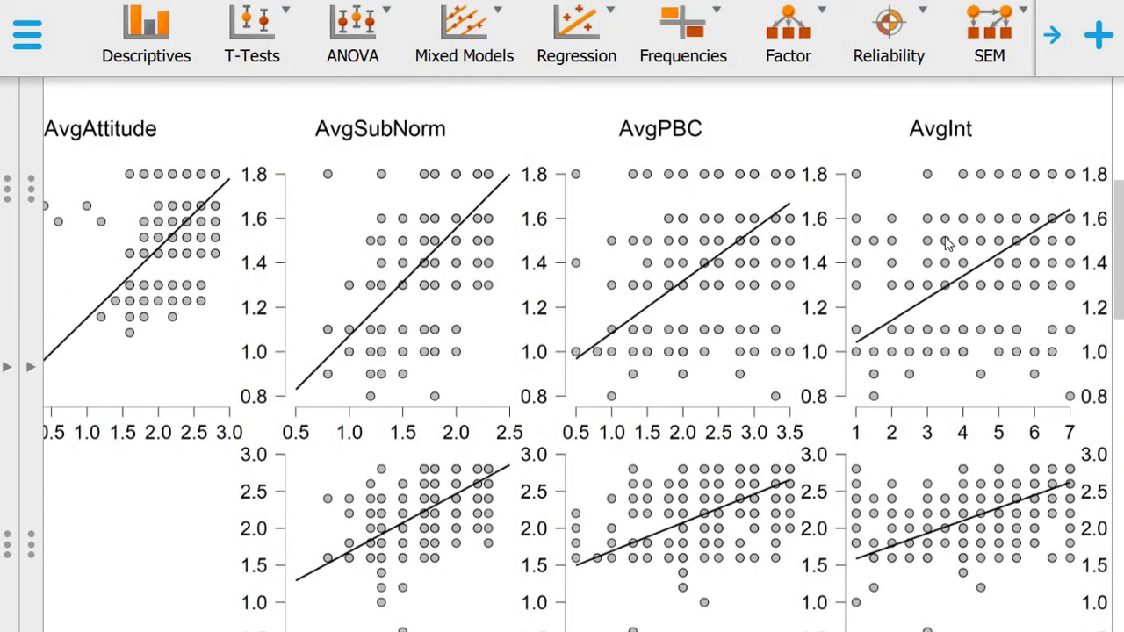
{"action": "scroll", "coordinate": [878, 295], "scroll_direction": "down", "scroll_amount": 6}
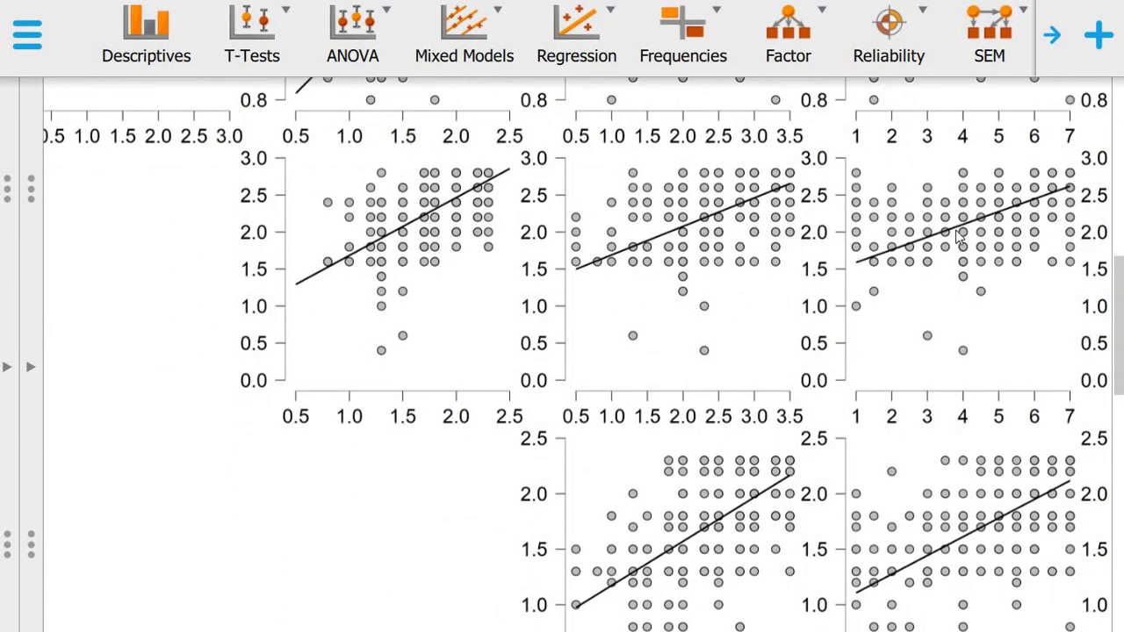
{"action": "scroll", "coordinate": [956, 237], "scroll_direction": "down", "scroll_amount": 9}
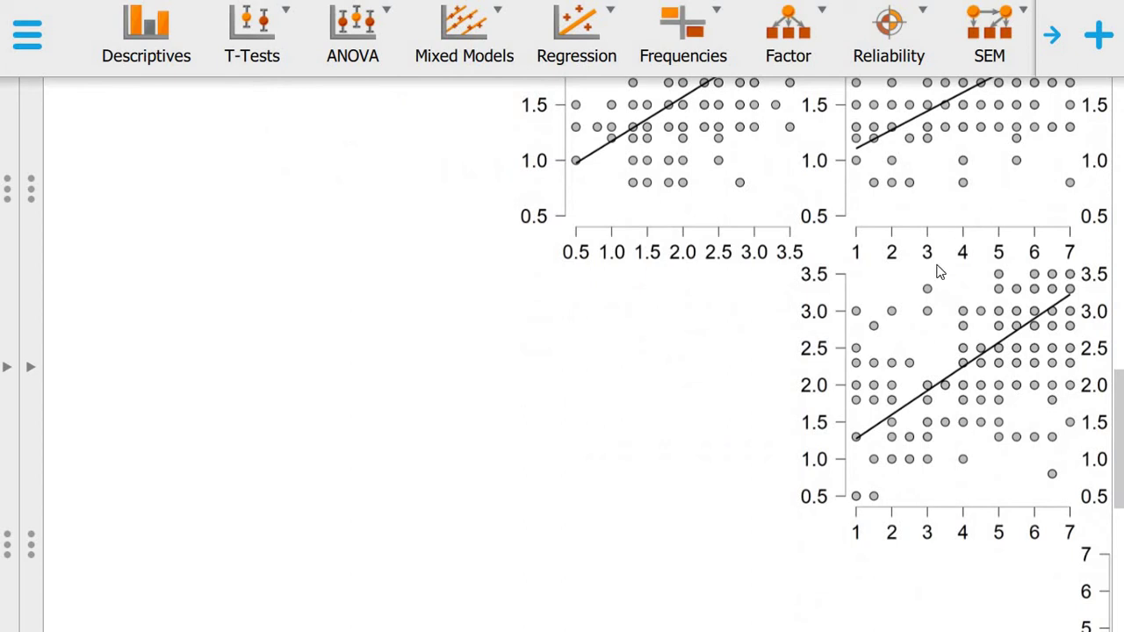
{"action": "scroll", "coordinate": [939, 274], "scroll_direction": "up", "scroll_amount": 5}
{"action": "scroll", "coordinate": [939, 279], "scroll_direction": "up", "scroll_amount": 2}
{"action": "scroll", "coordinate": [939, 279], "scroll_direction": "up", "scroll_amount": 5}
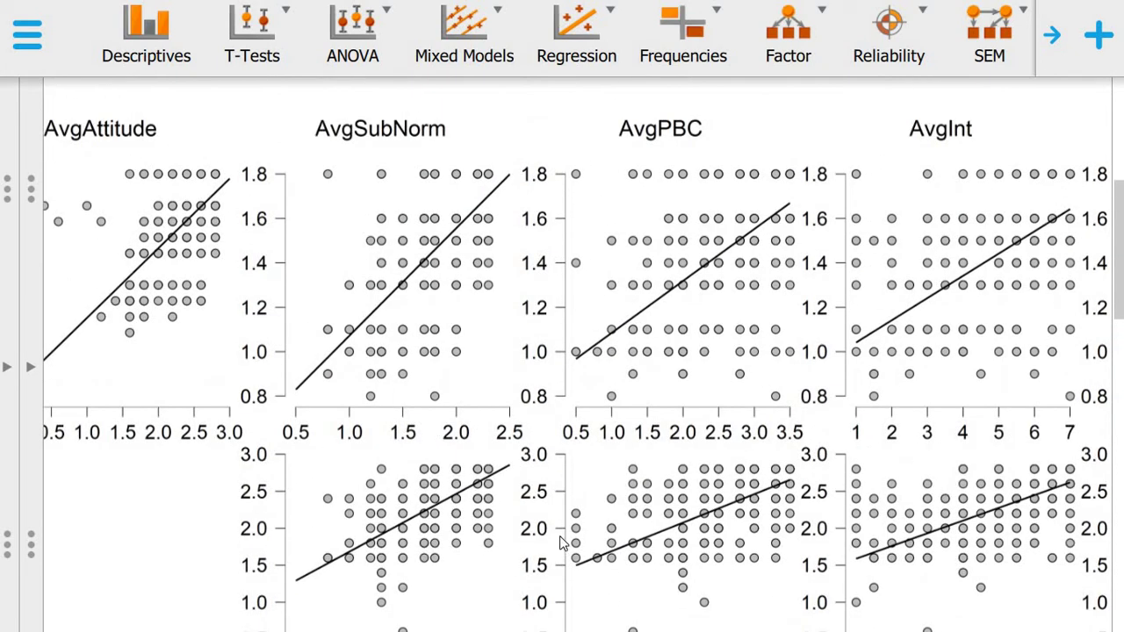
{"action": "scroll", "coordinate": [549, 581], "scroll_direction": "up", "scroll_amount": 5}
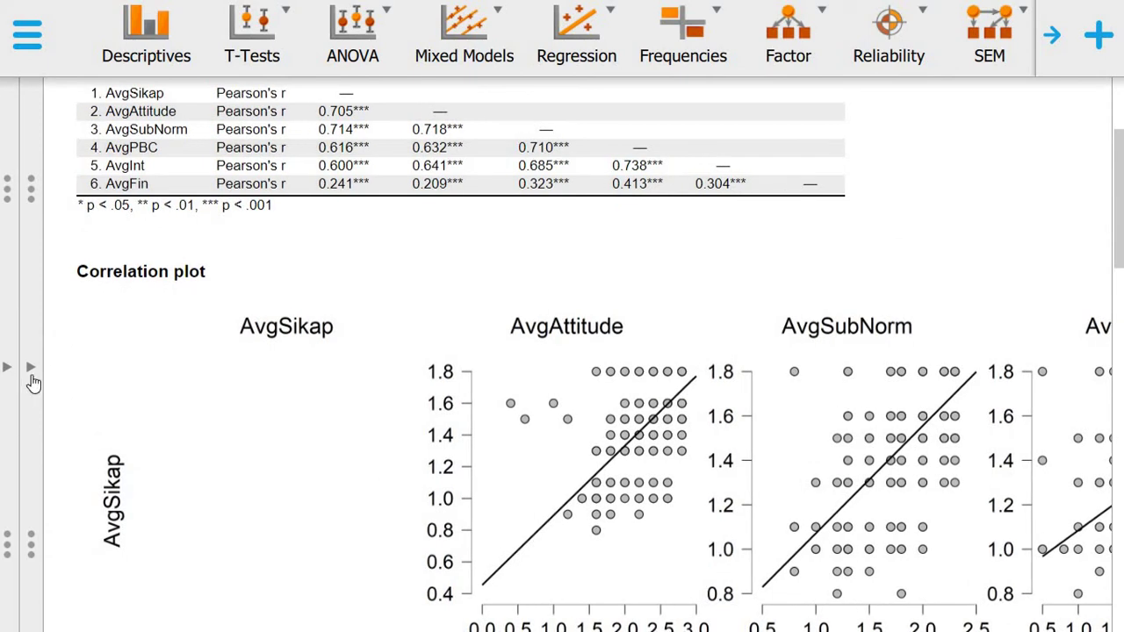
Step: Set the alternative hypothesis to Correlated positively for one-tailed tests
{"action": "left_click", "coordinate": [30, 368]}
{"action": "scroll", "coordinate": [266, 404], "scroll_direction": "down", "scroll_amount": 2}
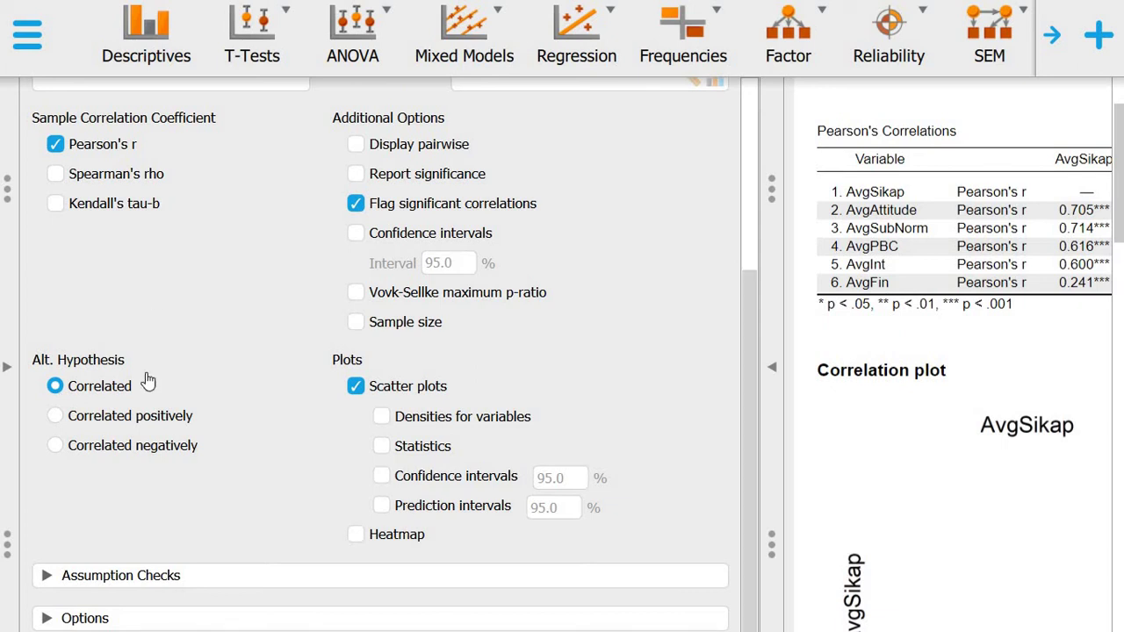
{"action": "left_click", "coordinate": [56, 418]}
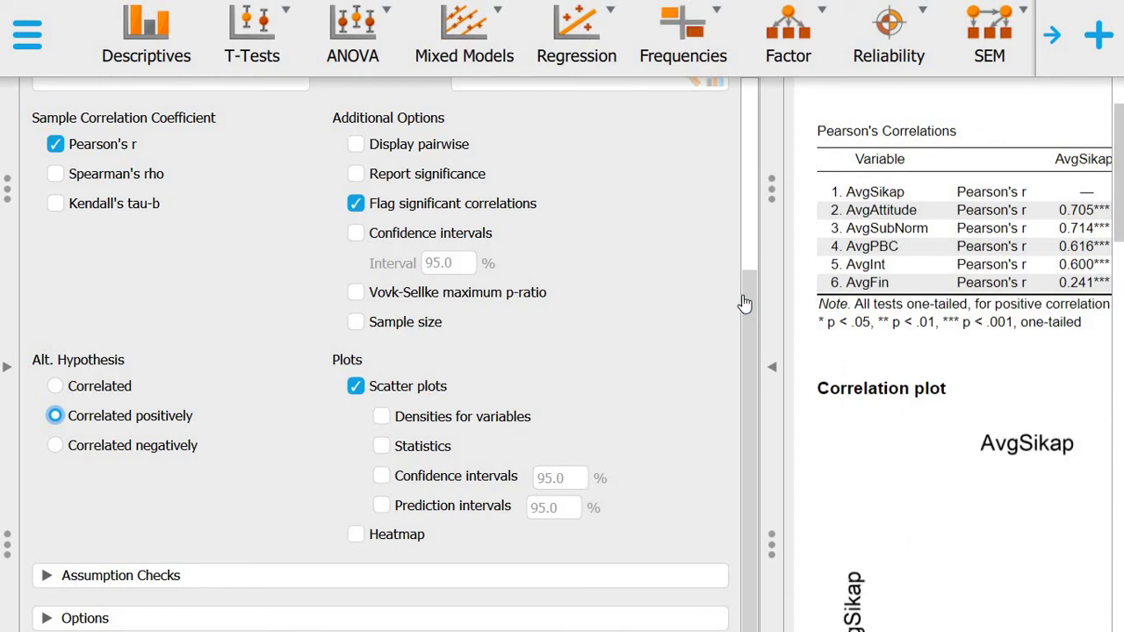
{"action": "scroll", "coordinate": [282, 497], "scroll_direction": "up", "scroll_amount": 2}
{"action": "scroll", "coordinate": [312, 406], "scroll_direction": "down", "scroll_amount": 2}
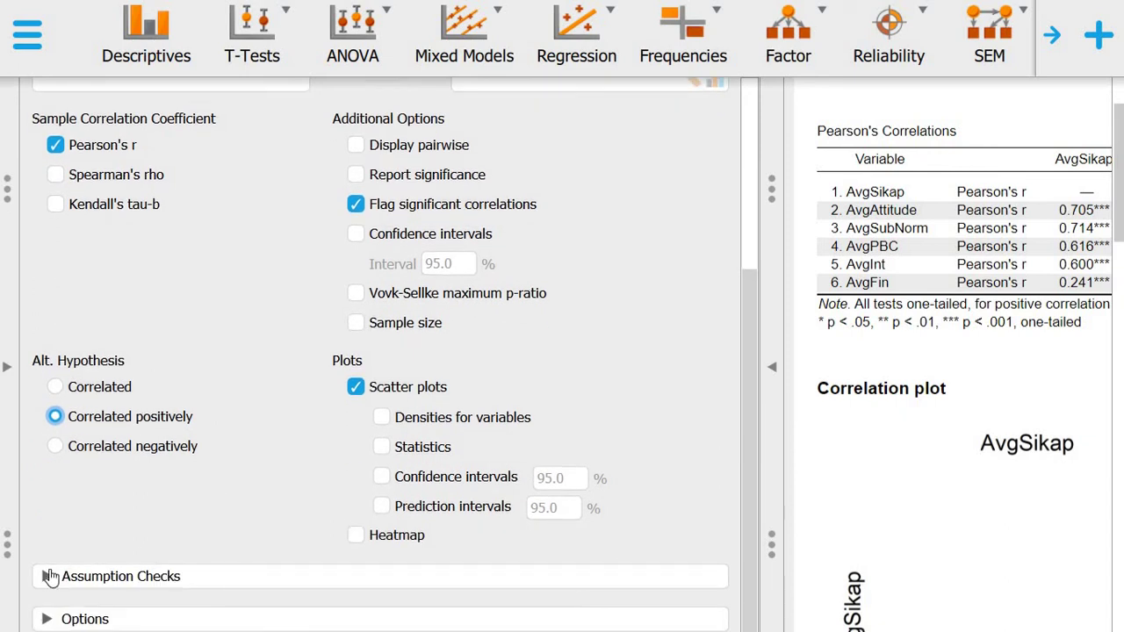
Step: Add the Shapiro multivariate normality check under Assumption Checks (W = 0.907, p < .001), then hide the settings
{"action": "left_click", "coordinate": [47, 577]}
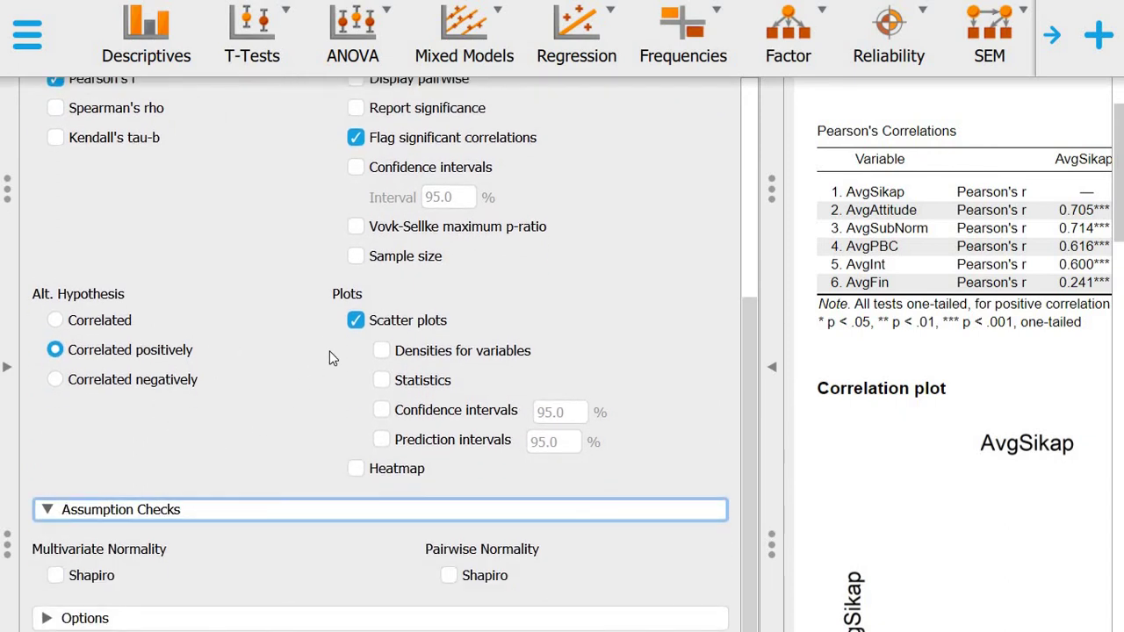
{"action": "mouse_move", "coordinate": [955, 391]}
{"action": "scroll", "coordinate": [955, 392], "scroll_direction": "down", "scroll_amount": 5}
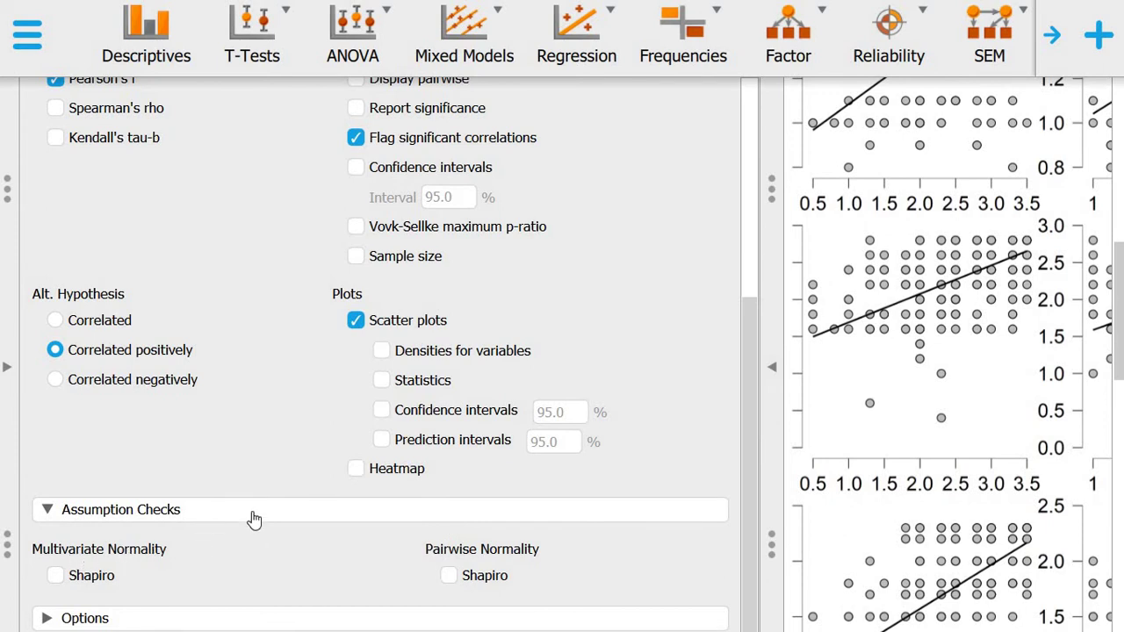
{"action": "left_click", "coordinate": [58, 577]}
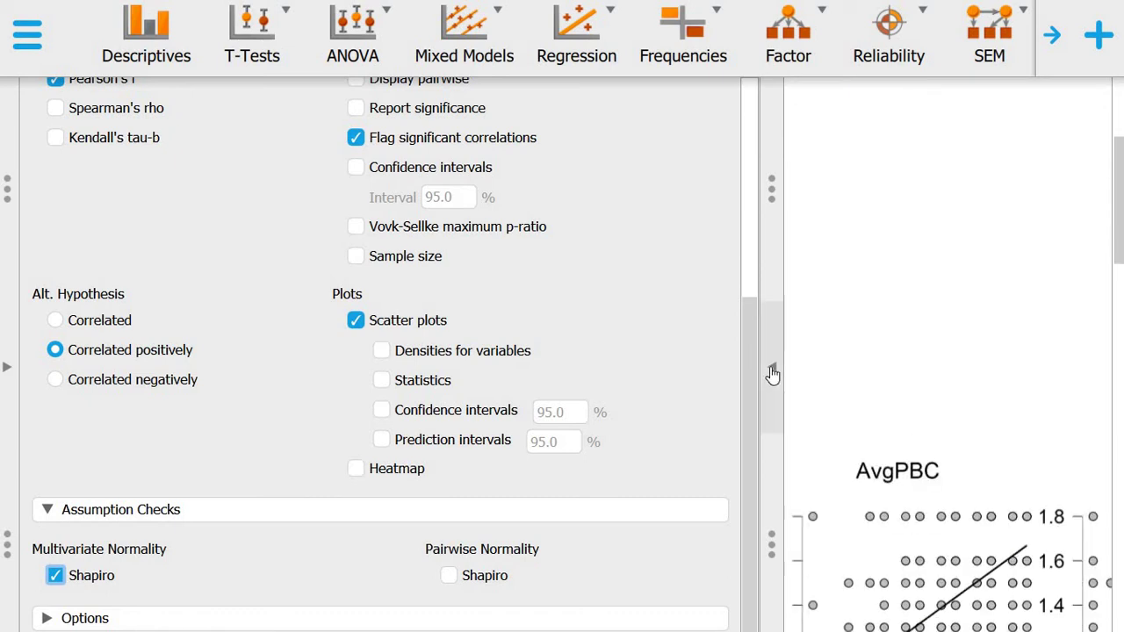
{"action": "left_click", "coordinate": [772, 375]}
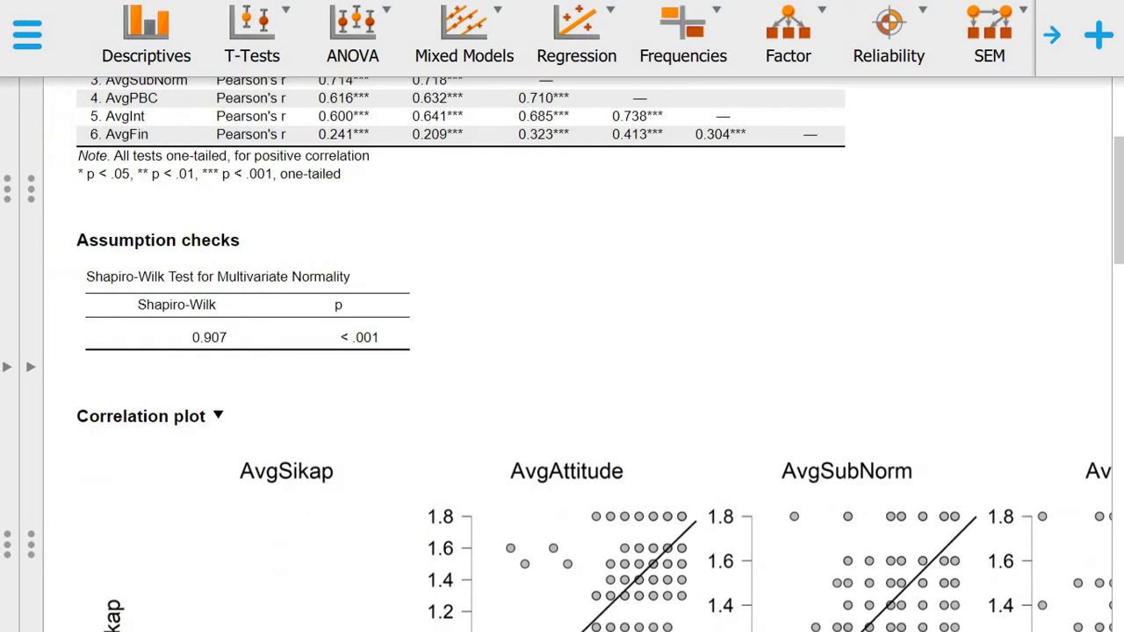
Step: Scroll the results pane sideways to review the correlation output
{"action": "scroll", "coordinate": [562, 439], "scroll_direction": "right", "scroll_amount": 10}
{"action": "scroll", "coordinate": [175, 596], "scroll_direction": "left", "scroll_amount": 10}
Step: Add the sample size (n = 602) for every pair to the correlation table
{"action": "left_click", "coordinate": [31, 369]}
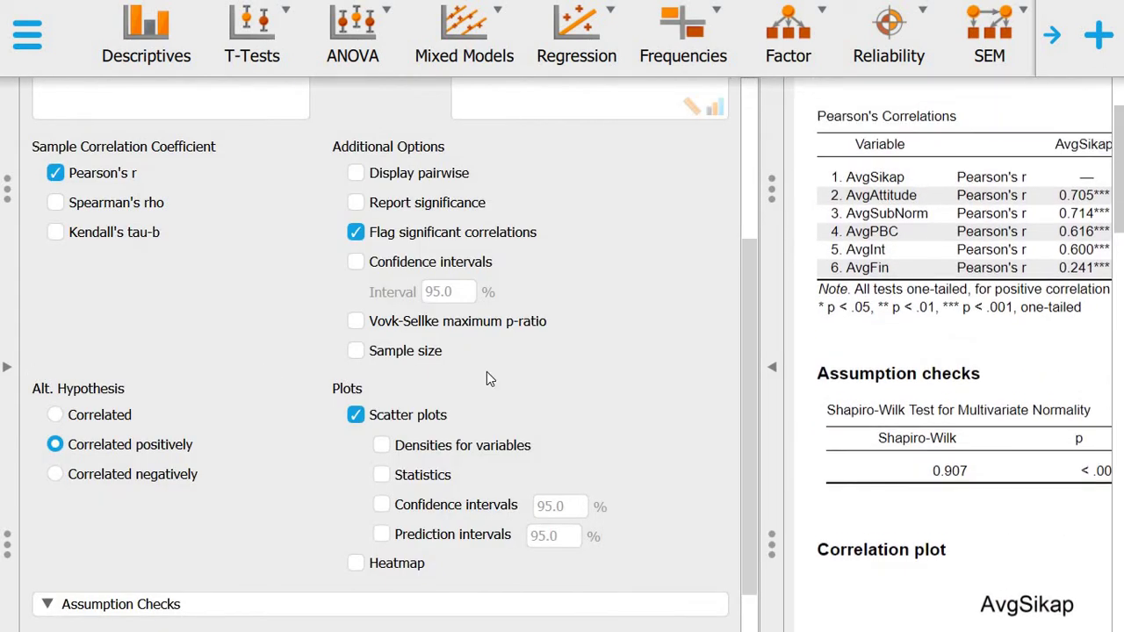
{"action": "left_click", "coordinate": [778, 365]}
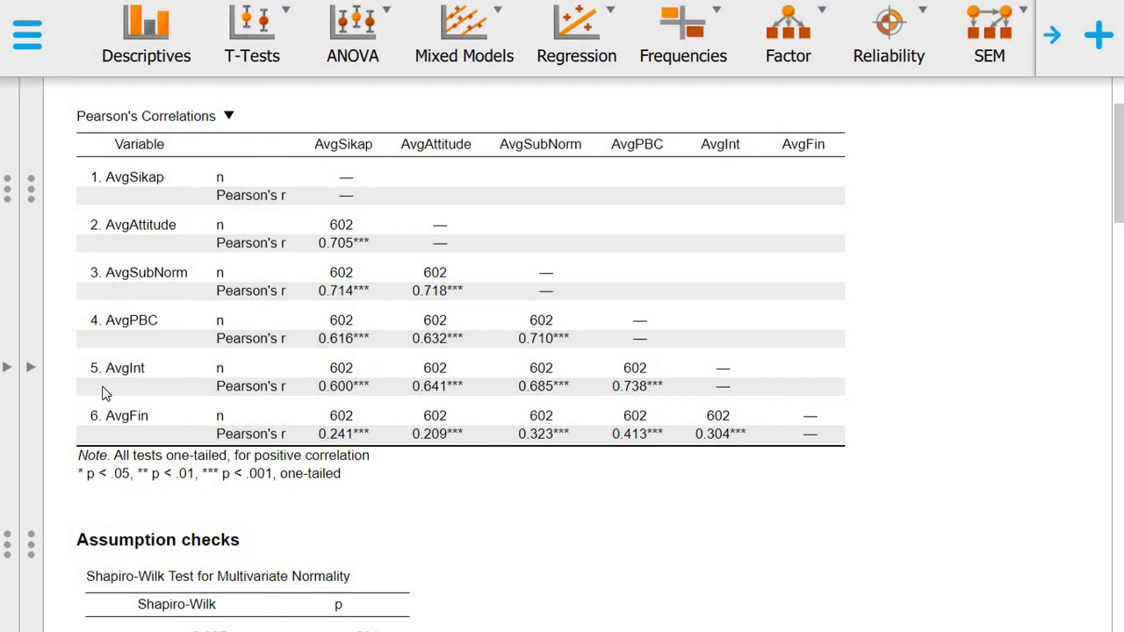
{"action": "left_click", "coordinate": [33, 365]}
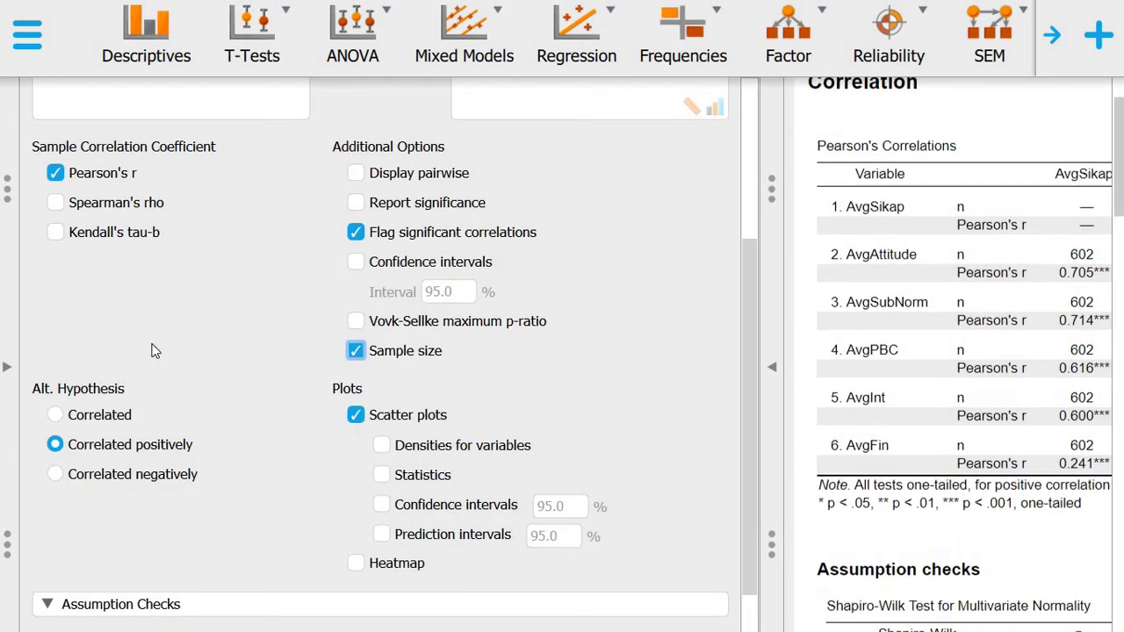
Step: Add Spearman's rho beneath Pearson's r for every pair, then hide the settings
{"action": "left_click", "coordinate": [54, 203]}
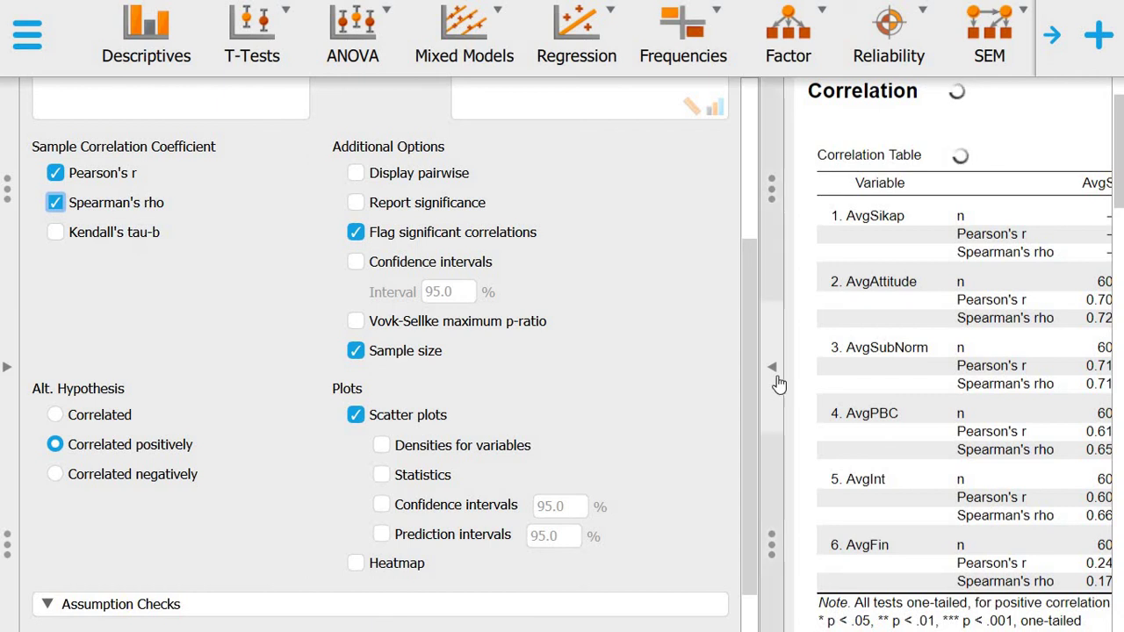
{"action": "left_click", "coordinate": [773, 372]}
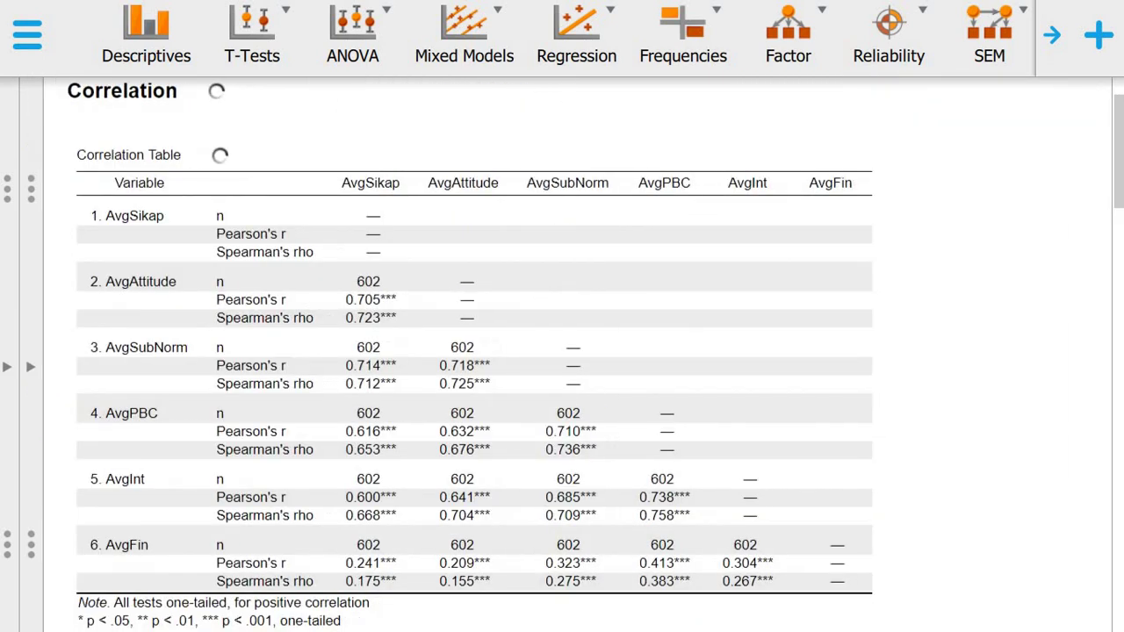